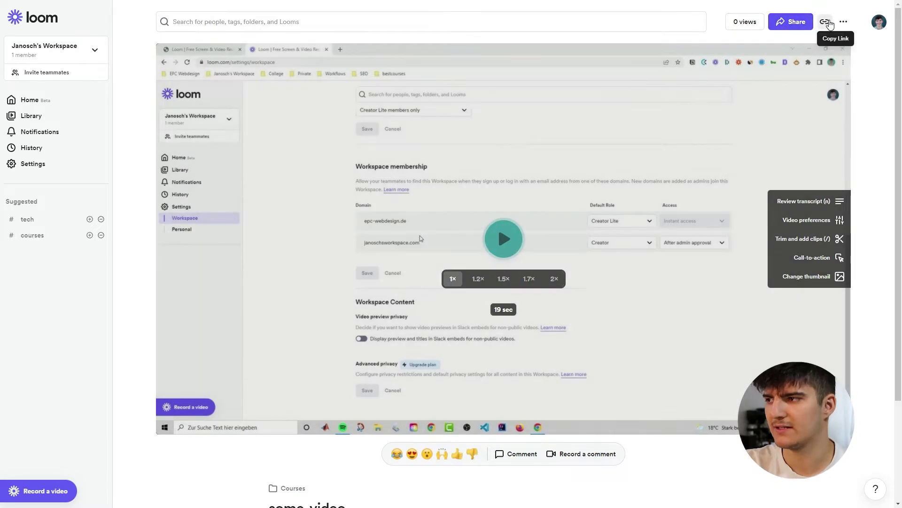
# Copy the share link of the recorded video in the Courses folder.
pyautogui.click(826, 23)
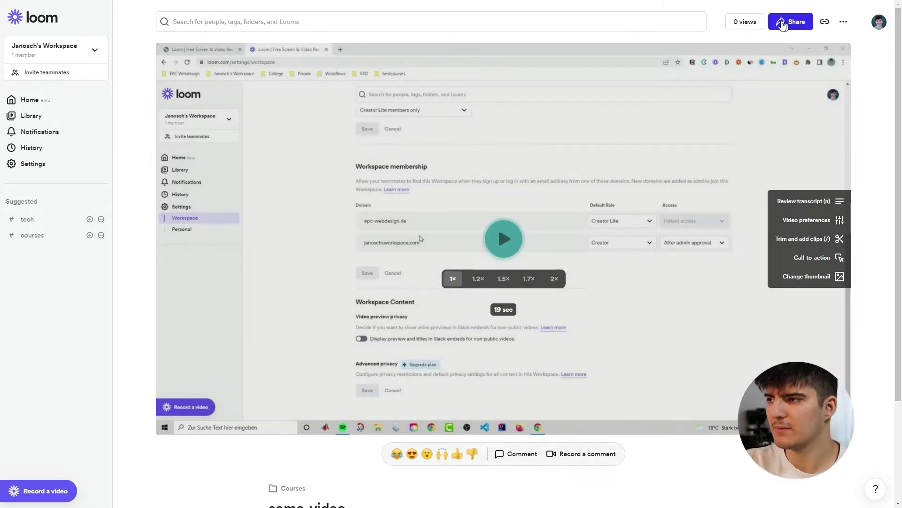
pyautogui.click(781, 24)
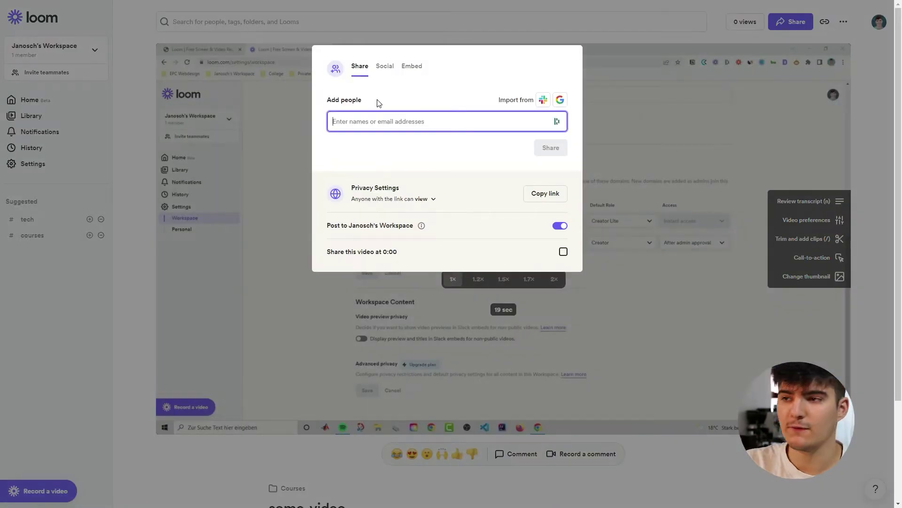
pyautogui.click(379, 68)
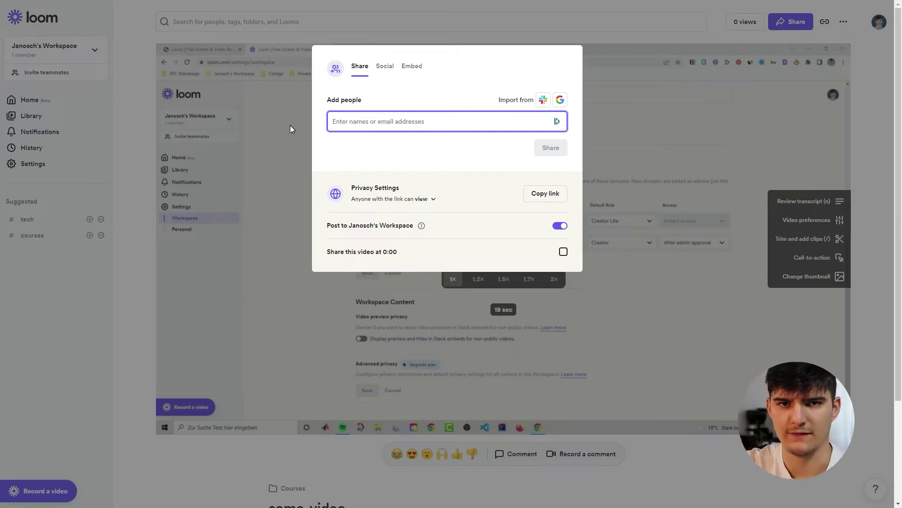
# Expand the 'Anyone with the link can view' access choices and scroll through the privacy settings.
pyautogui.click(436, 201)
pyautogui.click(436, 200)
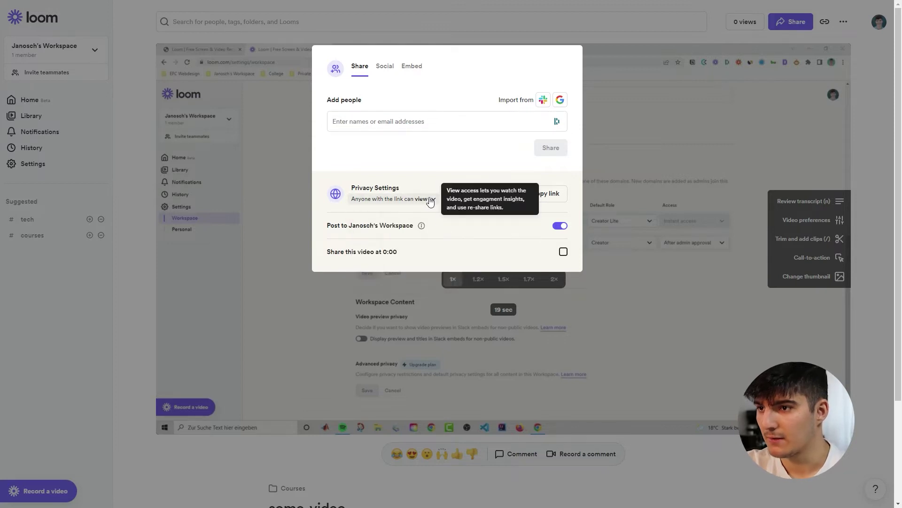
pyautogui.click(433, 199)
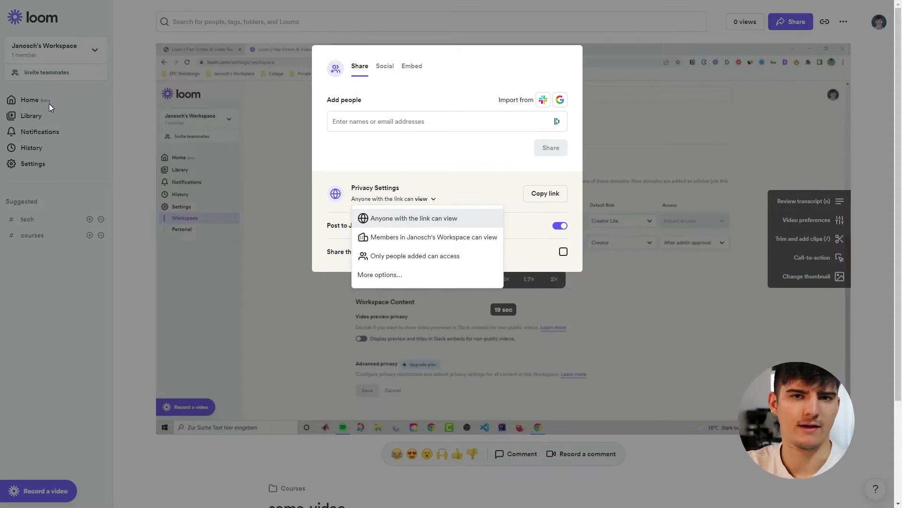
pyautogui.scroll(-1, 395, 258)
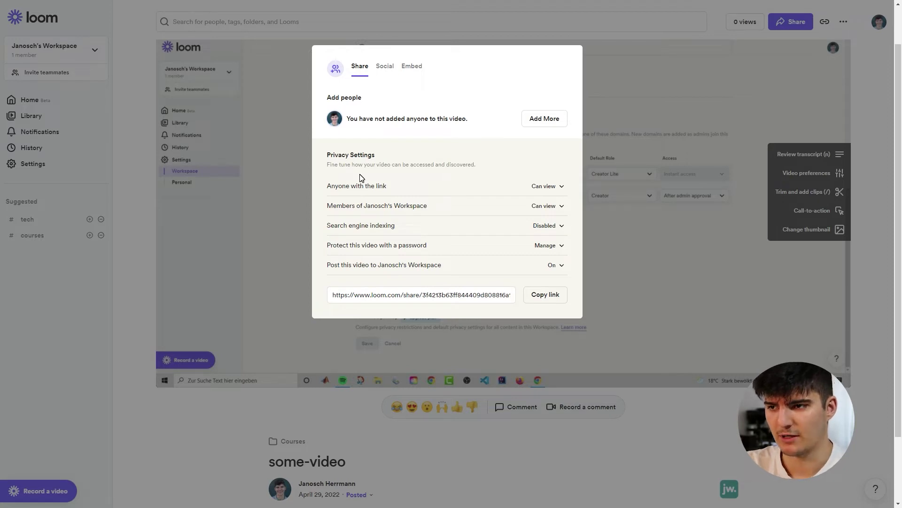
# Review link and workspace member access, leaving both at Can view.
pyautogui.scroll(-1, 376, 115)
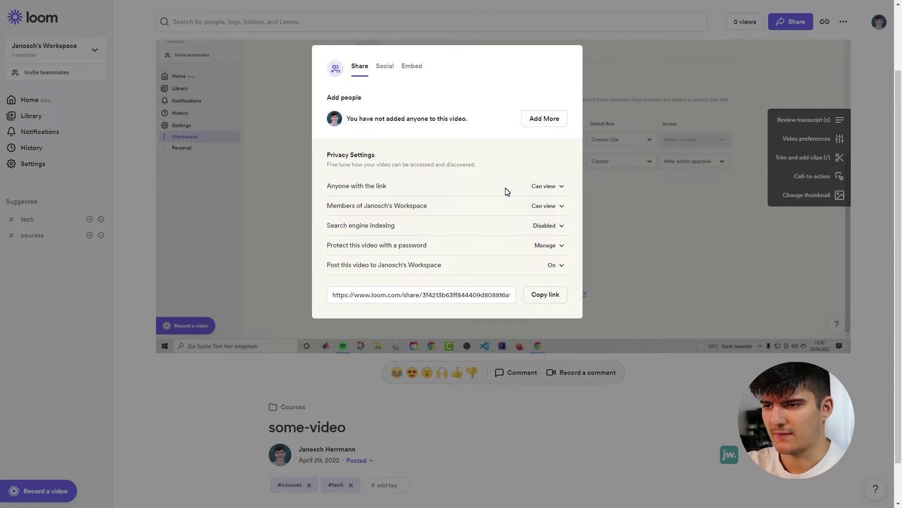
pyautogui.click(538, 188)
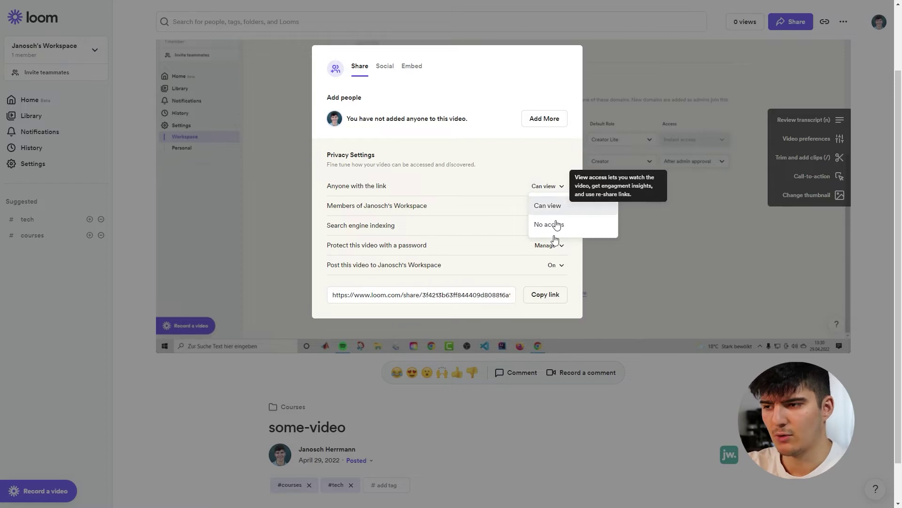
pyautogui.click(526, 173)
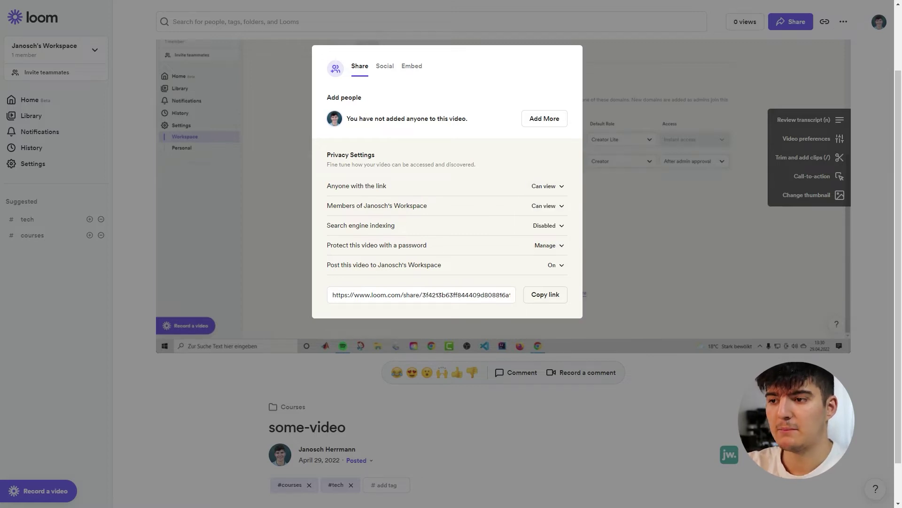
pyautogui.click(538, 206)
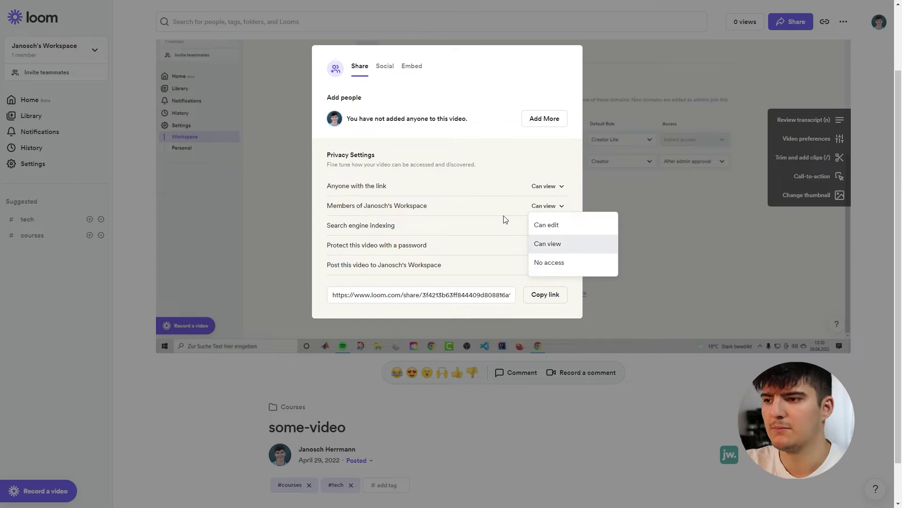
pyautogui.click(508, 195)
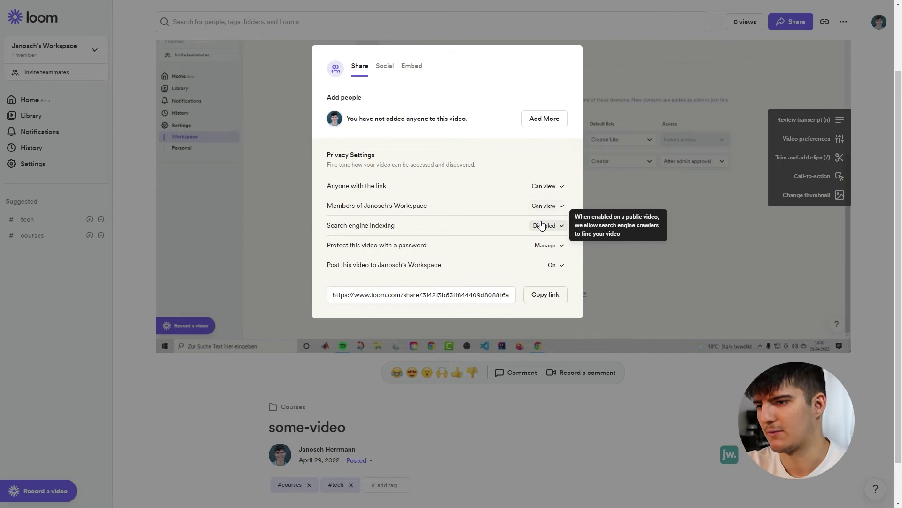
pyautogui.click(543, 225)
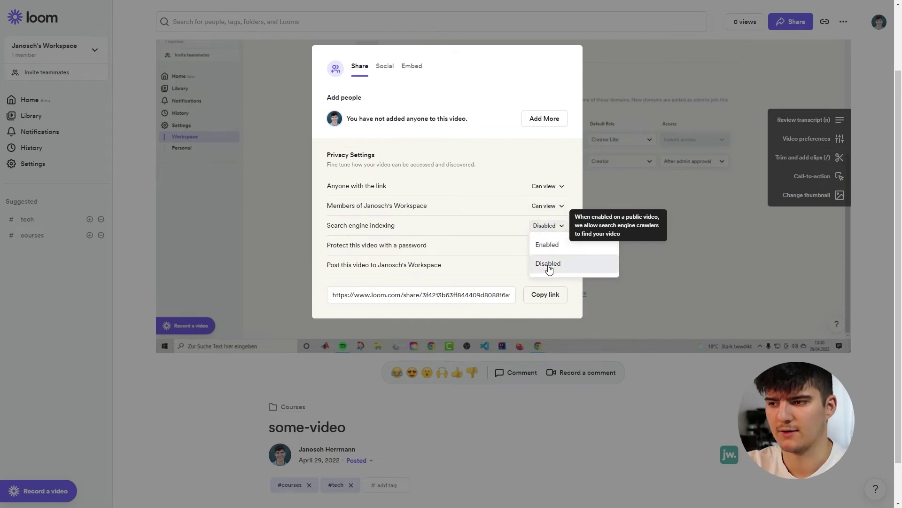
pyautogui.click(512, 156)
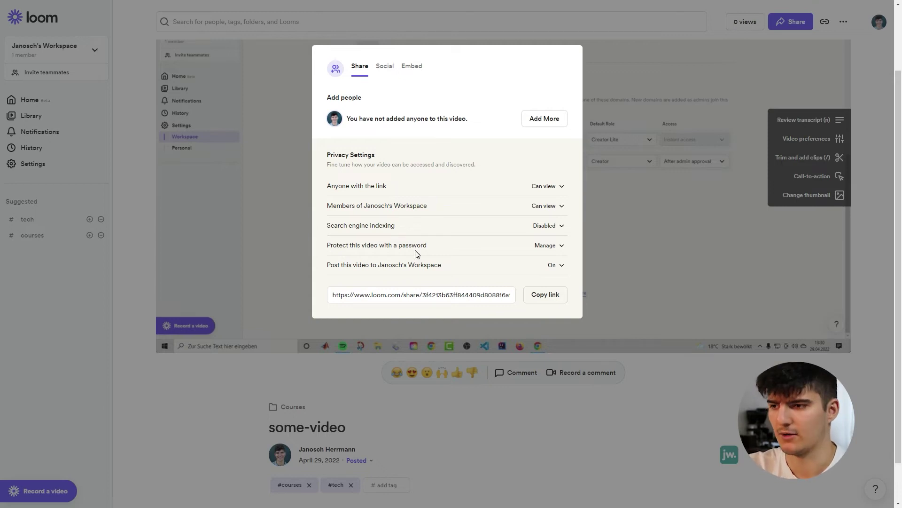
# Try the password protection fields, dismiss them unsaved, and check the workspace posting options.
pyautogui.click(560, 249)
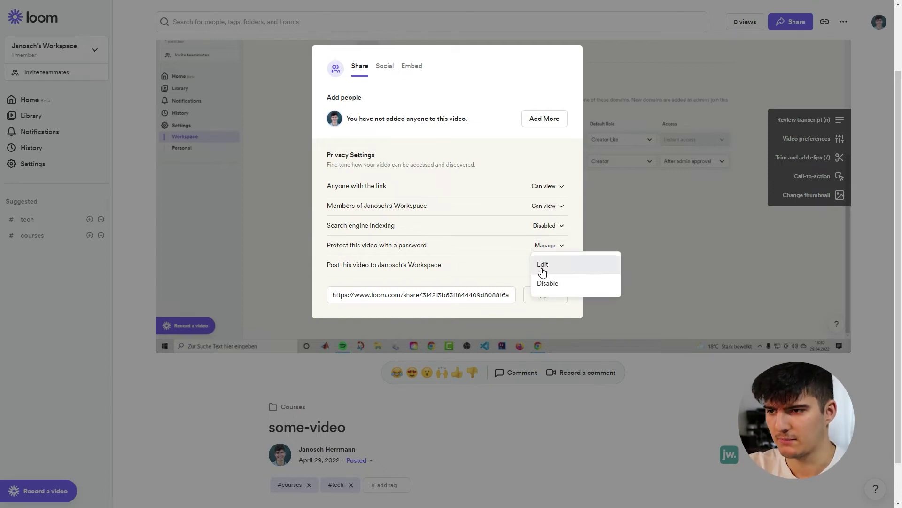
pyautogui.click(543, 266)
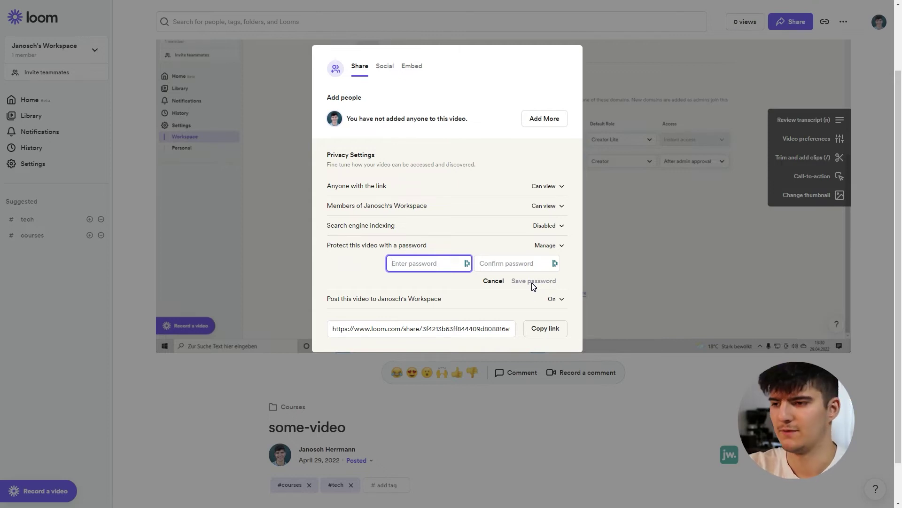
pyautogui.click(494, 281)
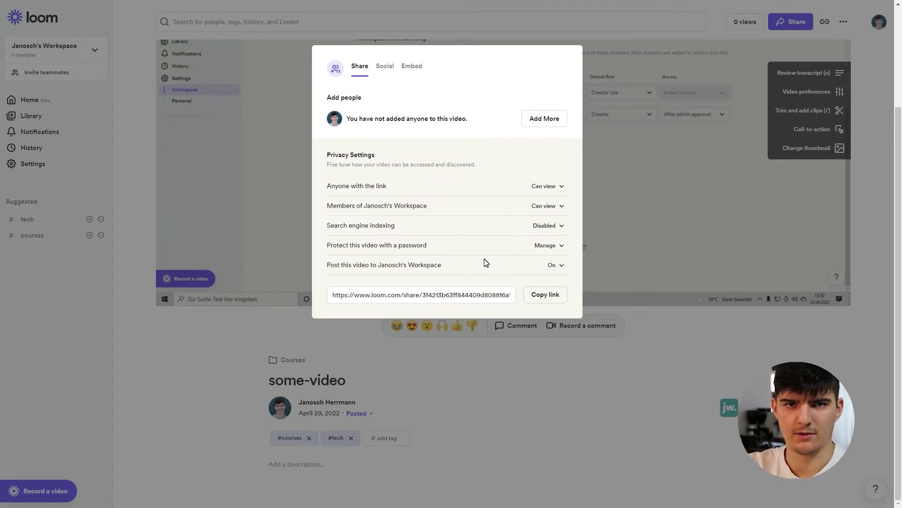
pyautogui.click(548, 267)
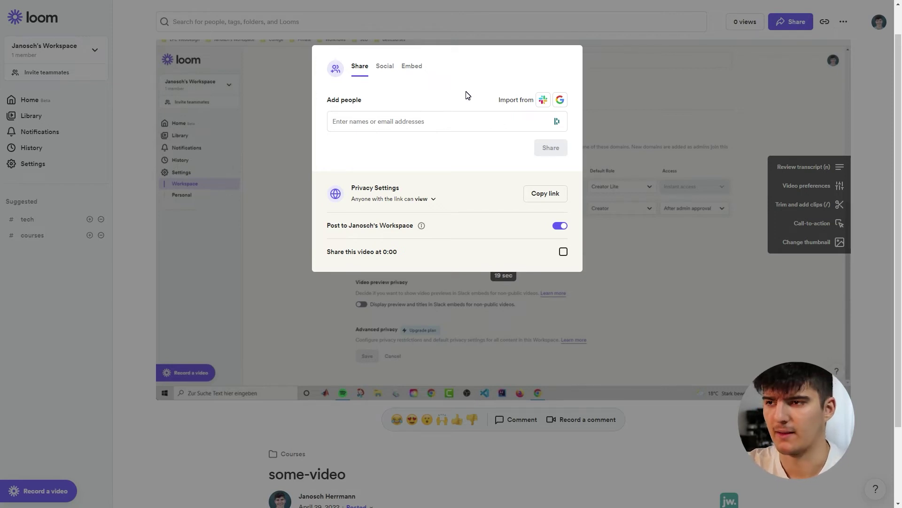
# Try a fixed 640 × 360 embed size, revert to responsive, and copy the embed code.
pyautogui.click(413, 71)
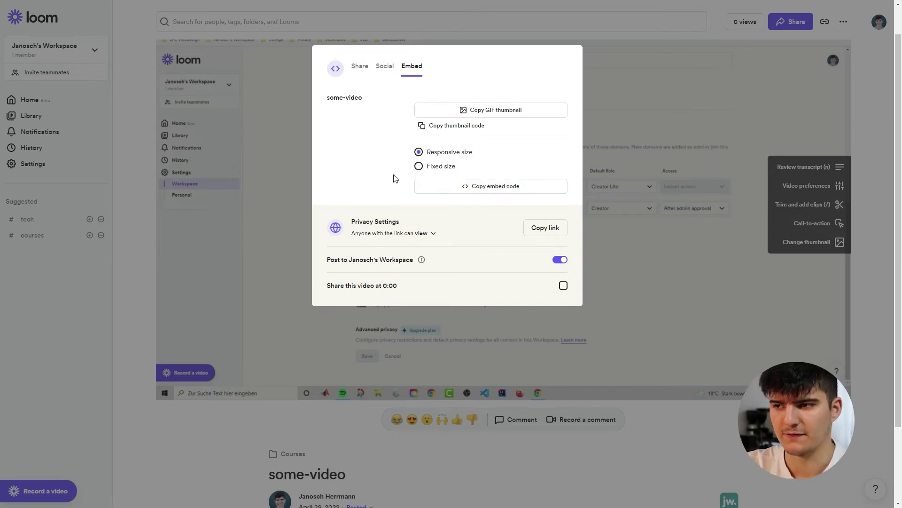
pyautogui.click(418, 166)
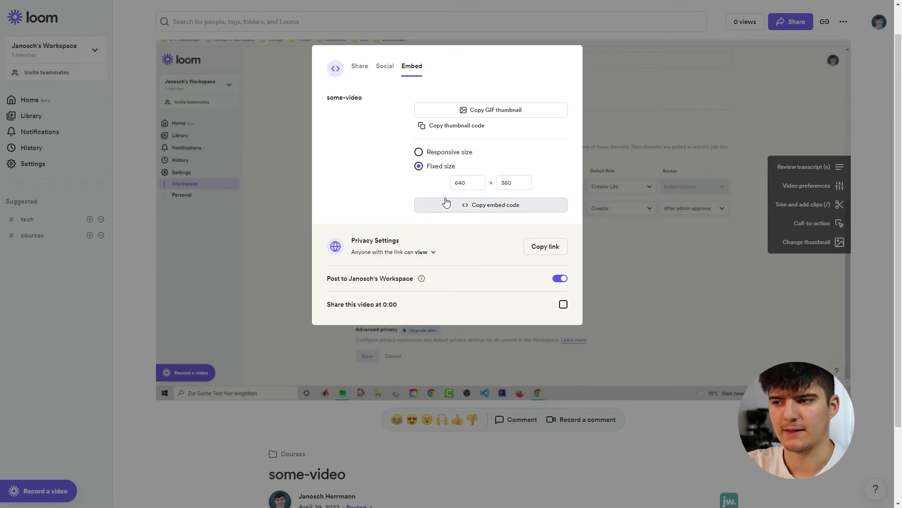
pyautogui.click(468, 182)
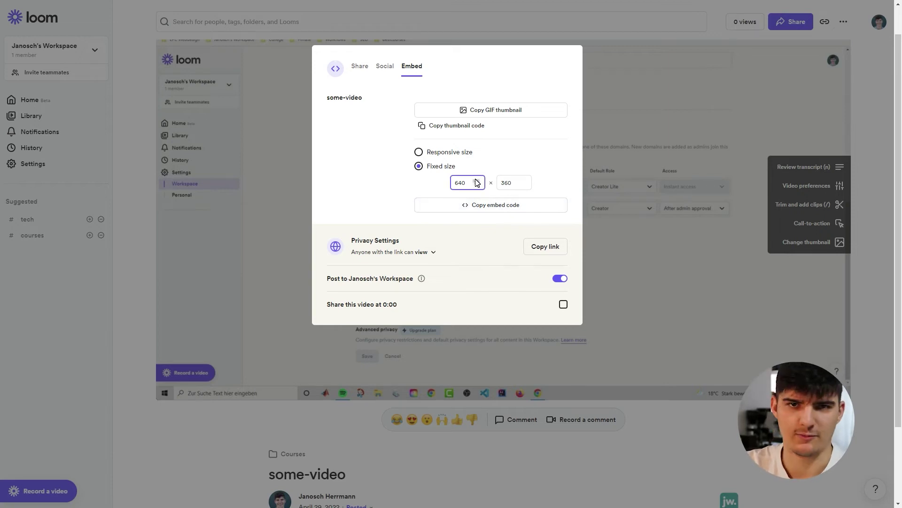
pyautogui.click(419, 154)
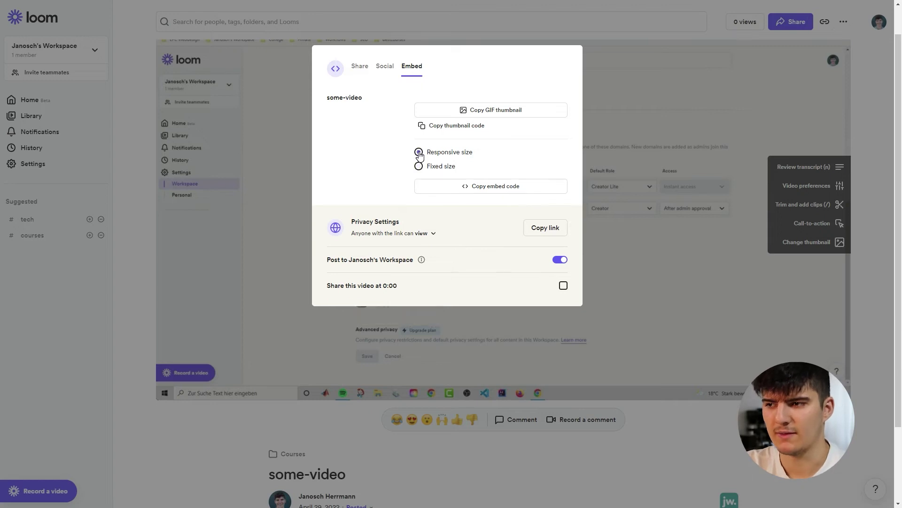
pyautogui.click(468, 187)
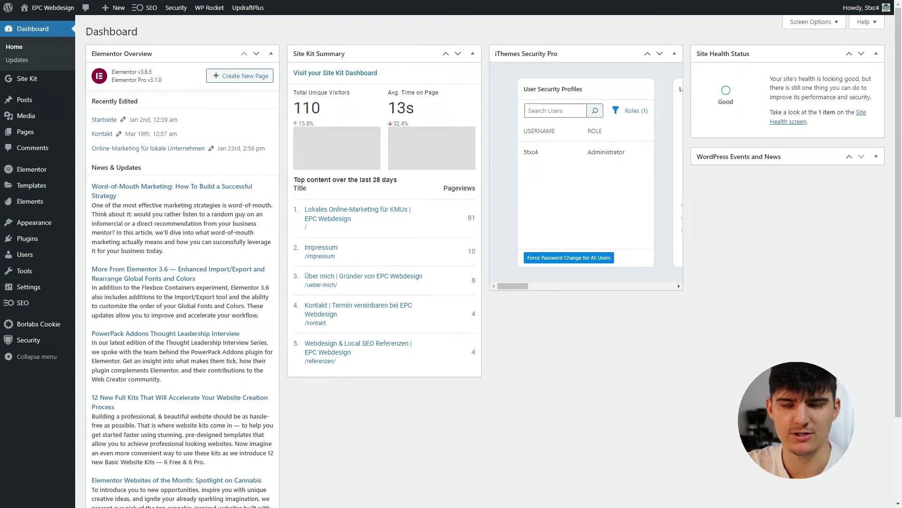
# Paste the Loom embed code into the Loom demo page's Custom HTML block, update, and view it.
pyautogui.click(33, 134)
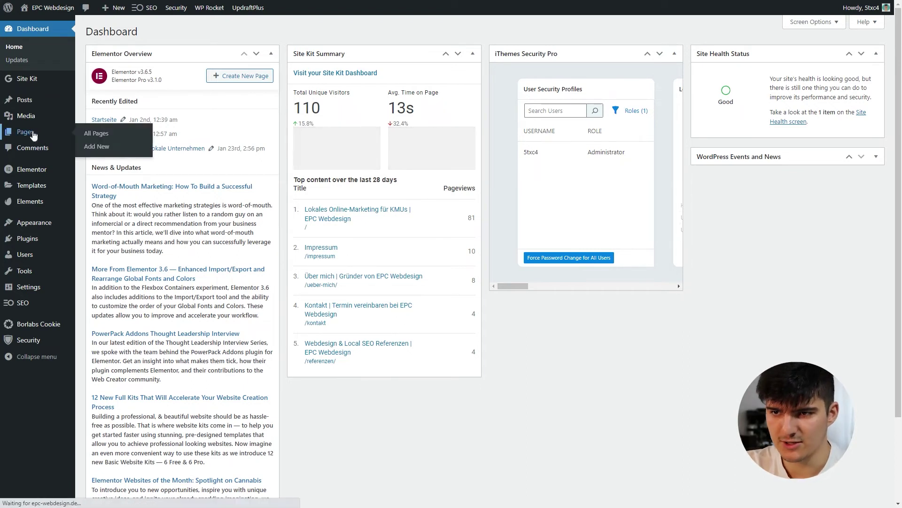
pyautogui.scroll(-4, 188, 215)
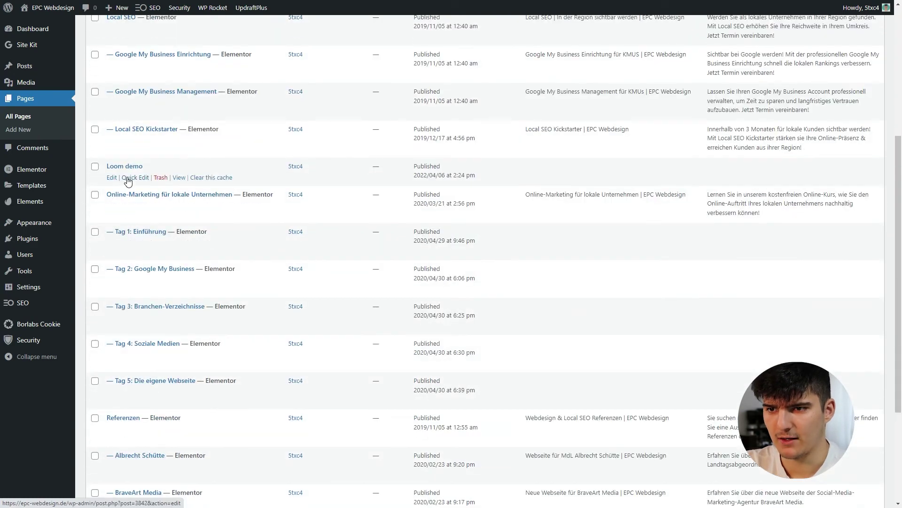
pyautogui.click(111, 182)
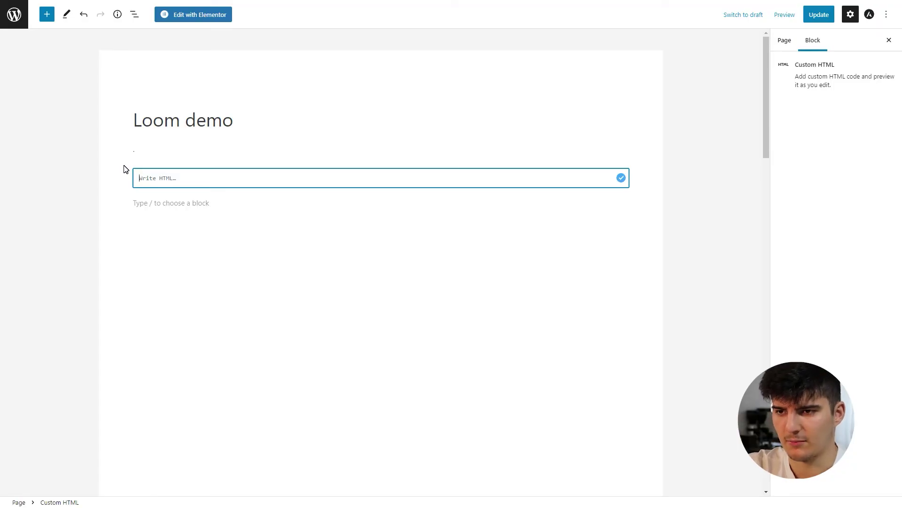
pyautogui.hotkey('ctrl', 'v')
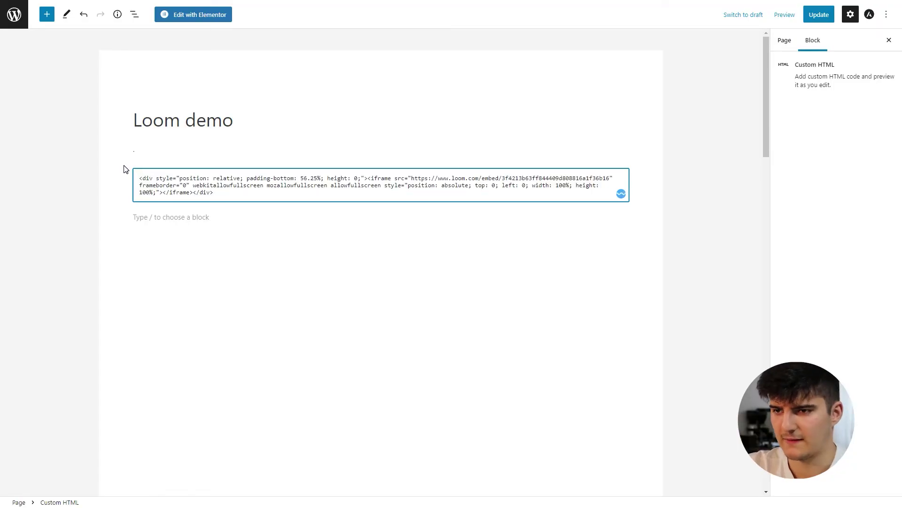
pyautogui.click(818, 15)
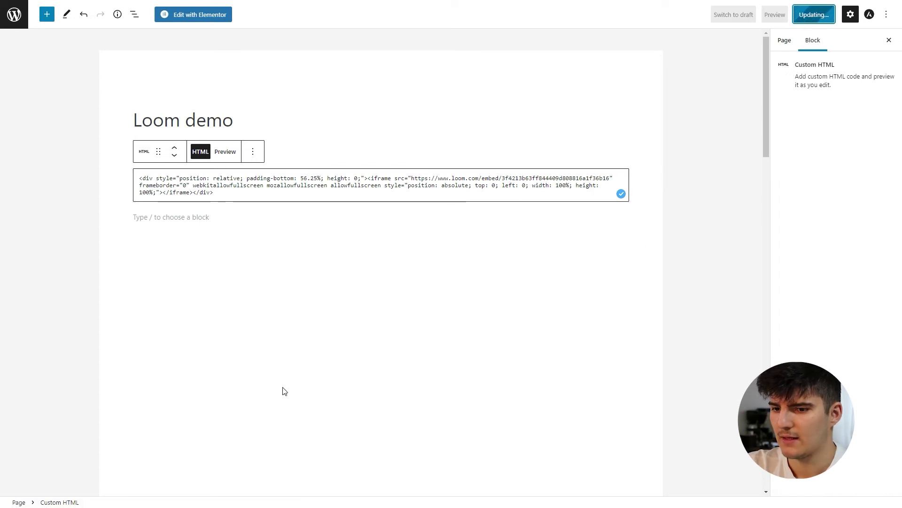
pyautogui.click(86, 478)
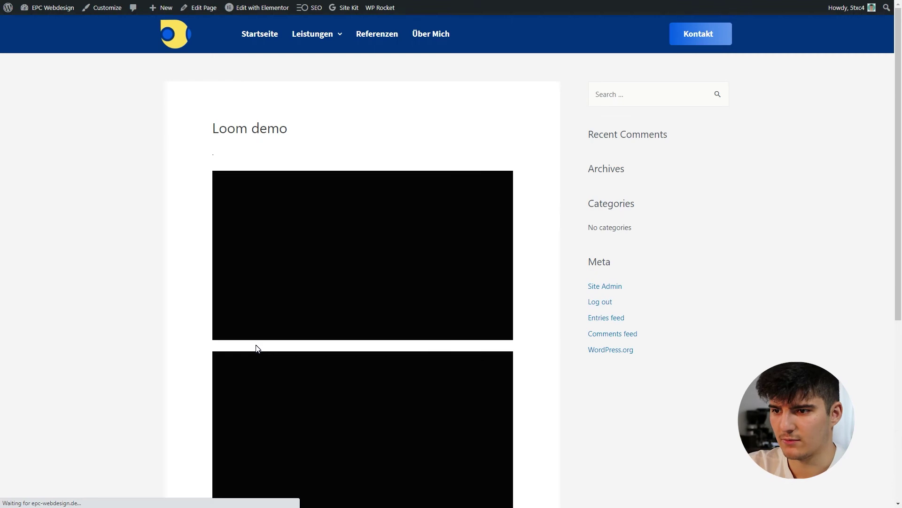
# Scroll the live Loom demo page to check the embedded video.
pyautogui.scroll(-1, 229, 246)
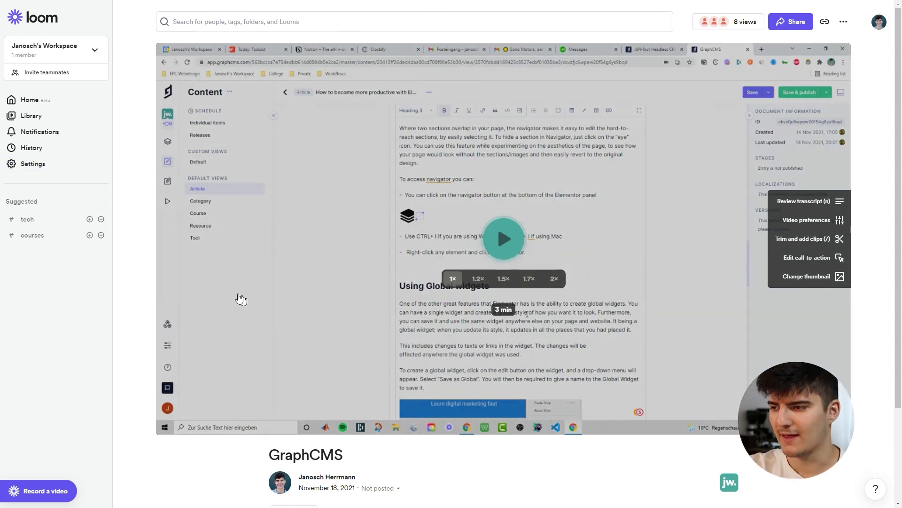
# Open the GraphCMS video's 8-views summary and then its Engagement Insights panel.
pyautogui.scroll(-2, 238, 298)
pyautogui.scroll(2, 400, 413)
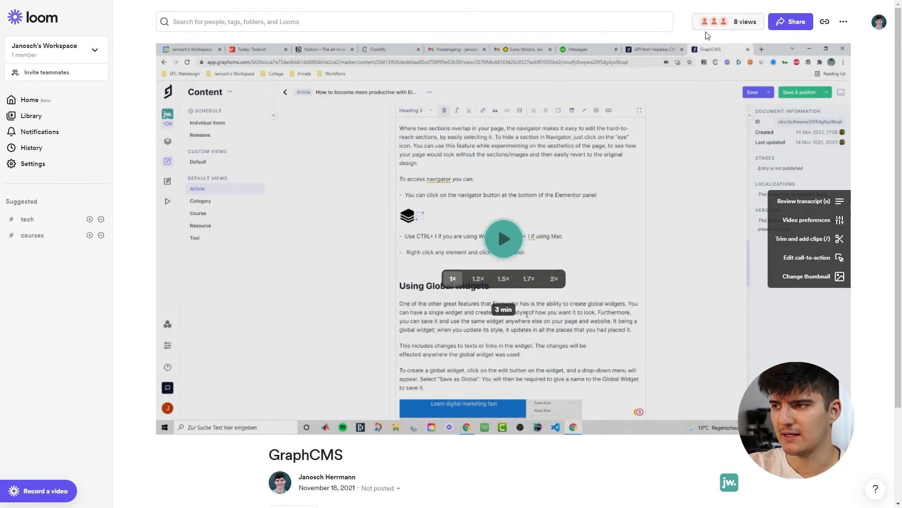
pyautogui.click(713, 28)
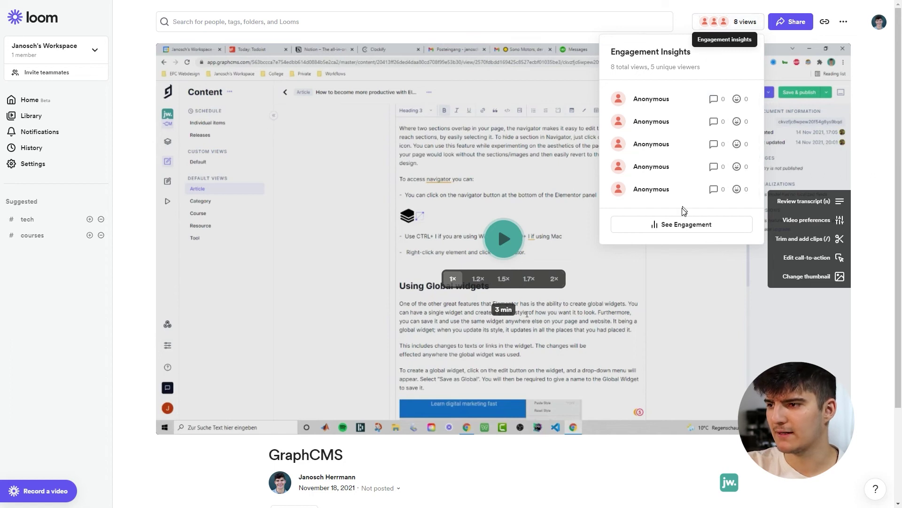
pyautogui.click(681, 224)
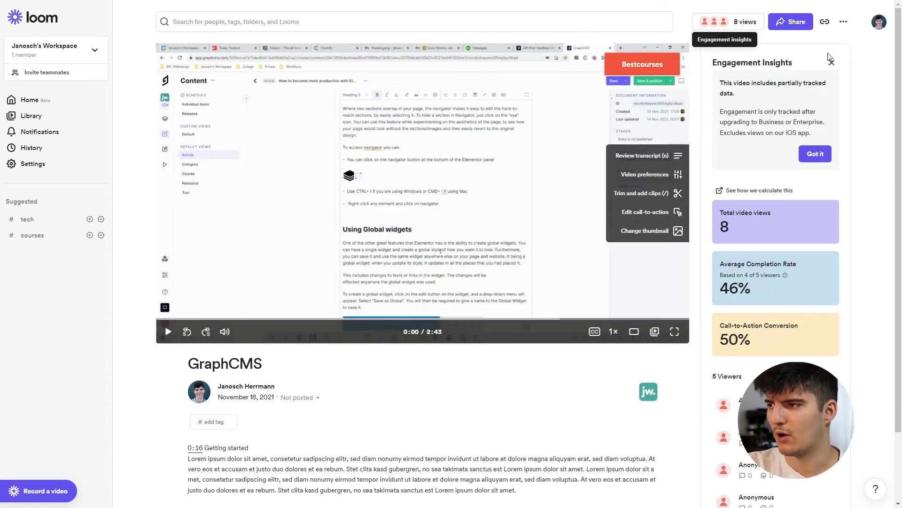
# Toggle the viewers summary open and closed, then dismiss the partially tracked data notice.
pyautogui.click(749, 35)
pyautogui.click(749, 34)
pyautogui.click(807, 159)
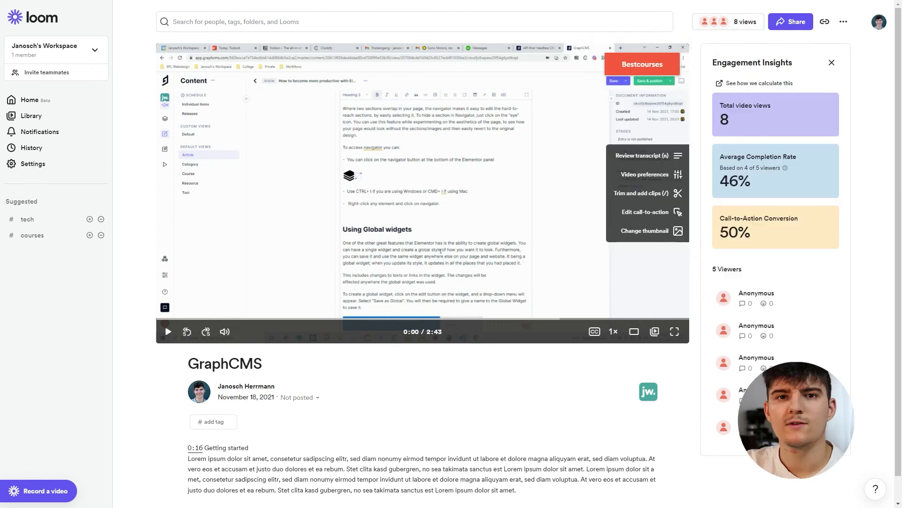